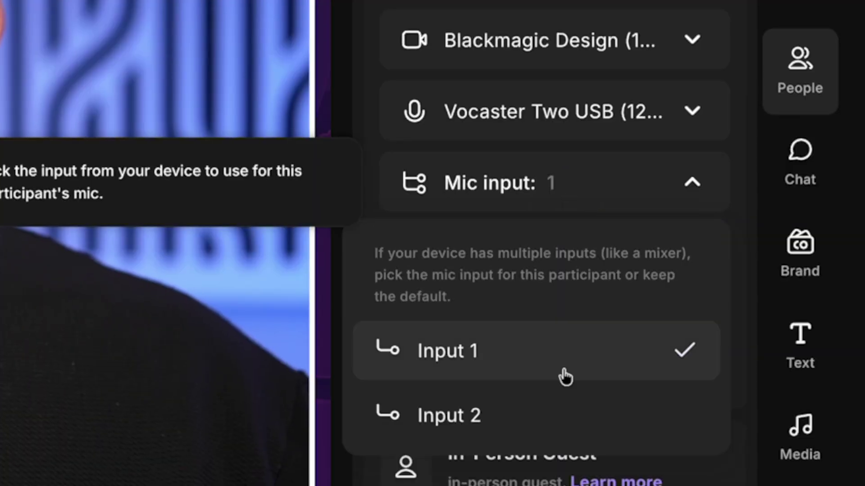
Step: Set the participant's Mic input to Input 2
{"action": "left_click", "coordinate": [566, 416]}
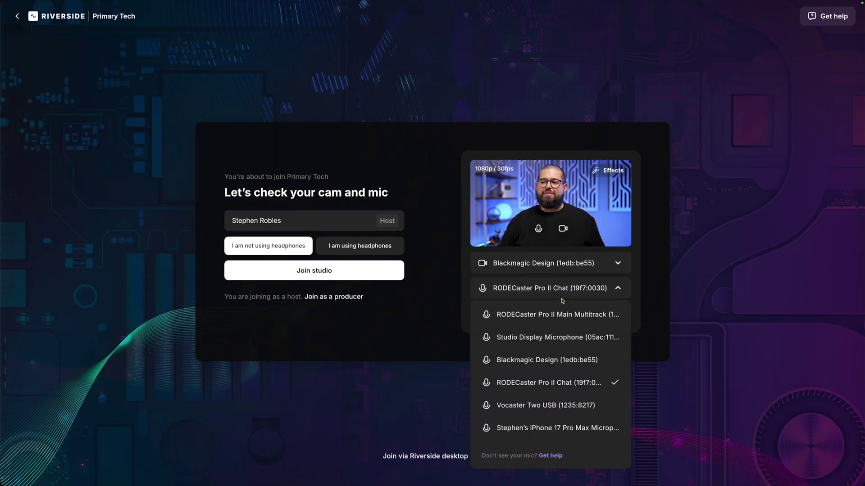
Step: Join the studio with Vocaster Two USB as mic and speaker, headphones selected
{"action": "left_click", "coordinate": [564, 403]}
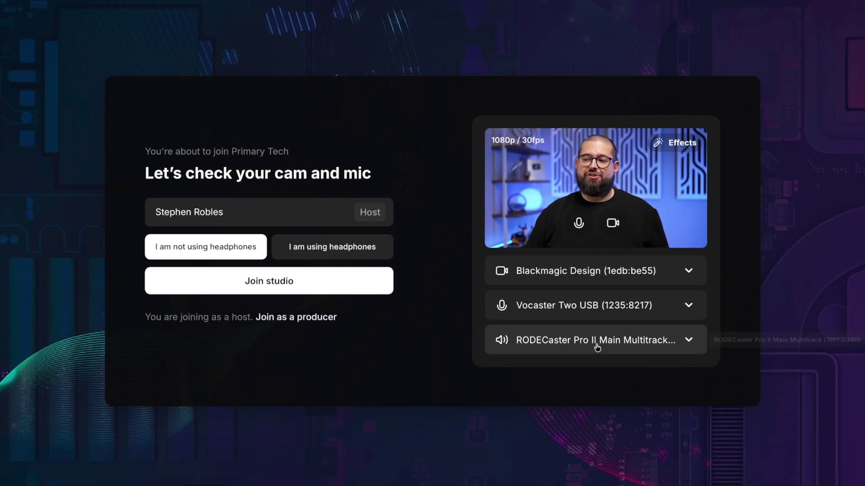
{"action": "left_click", "coordinate": [560, 313]}
{"action": "left_click", "coordinate": [561, 395]}
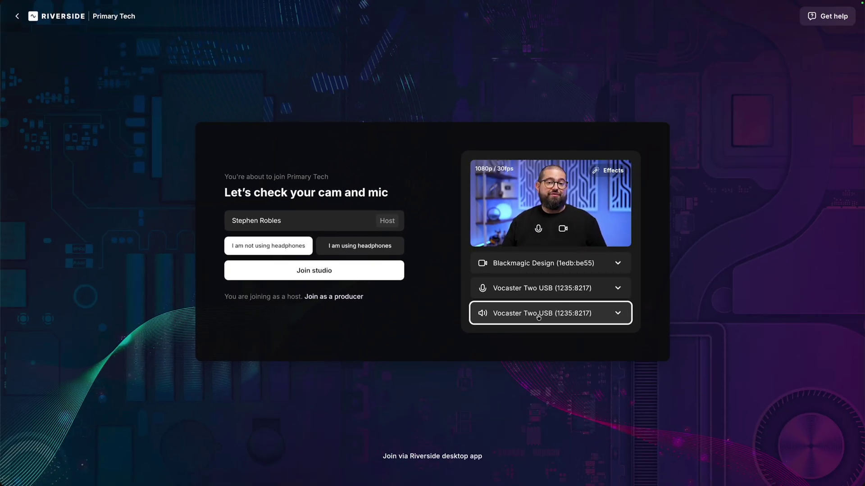
{"action": "left_click", "coordinate": [376, 247]}
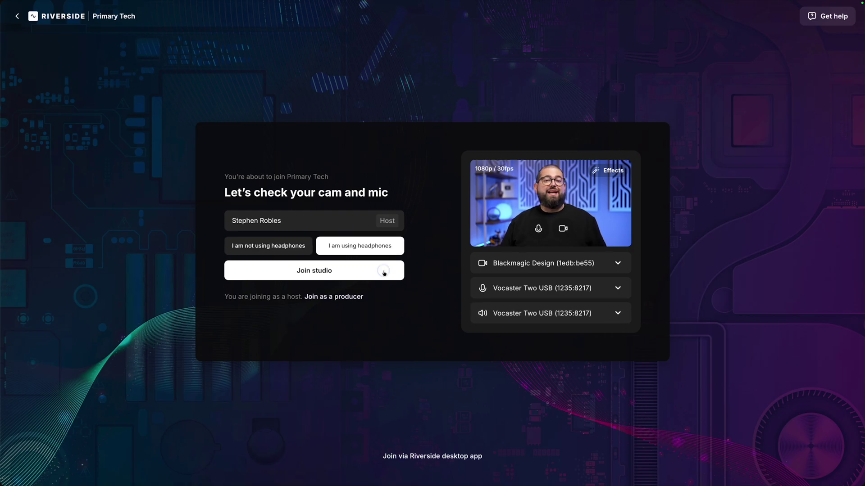
{"action": "left_click", "coordinate": [383, 271]}
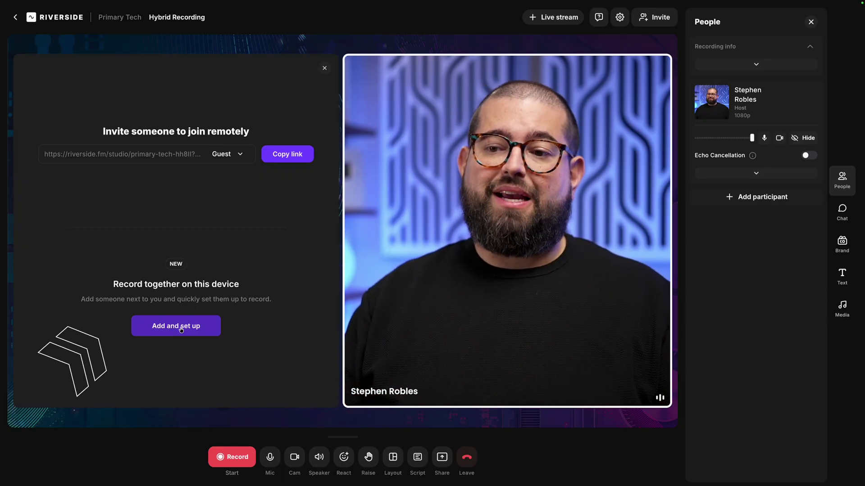
{"action": "left_click", "coordinate": [181, 330]}
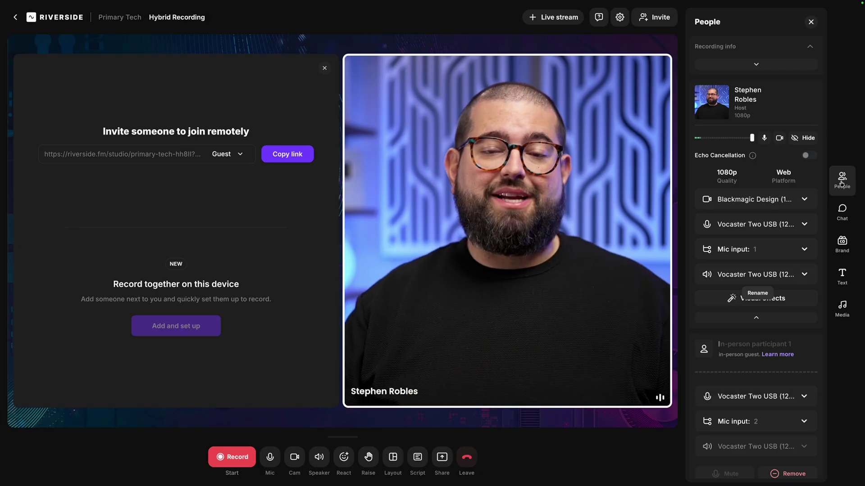
Step: Rename the new in-person participant to 'In-Person Guest'
{"action": "scroll", "coordinate": [792, 202], "scroll_direction": "down", "scroll_amount": 1}
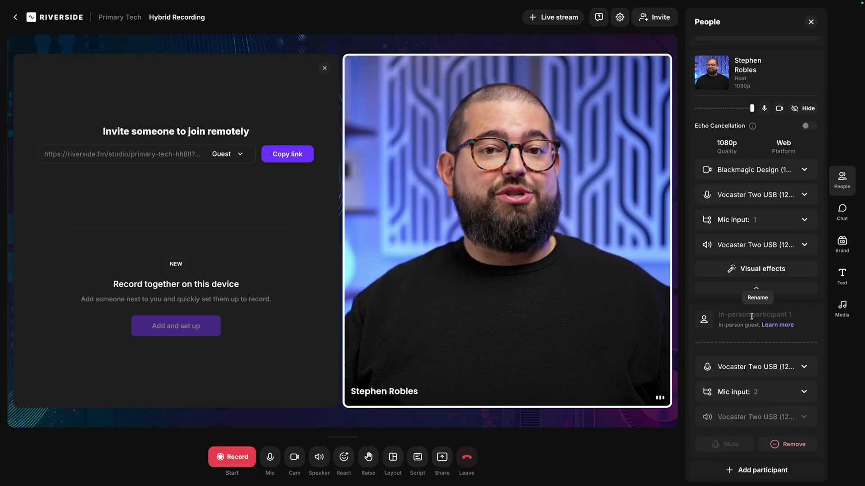
{"action": "type", "text": "In-Person Guest"}
{"action": "key", "text": "Return"}
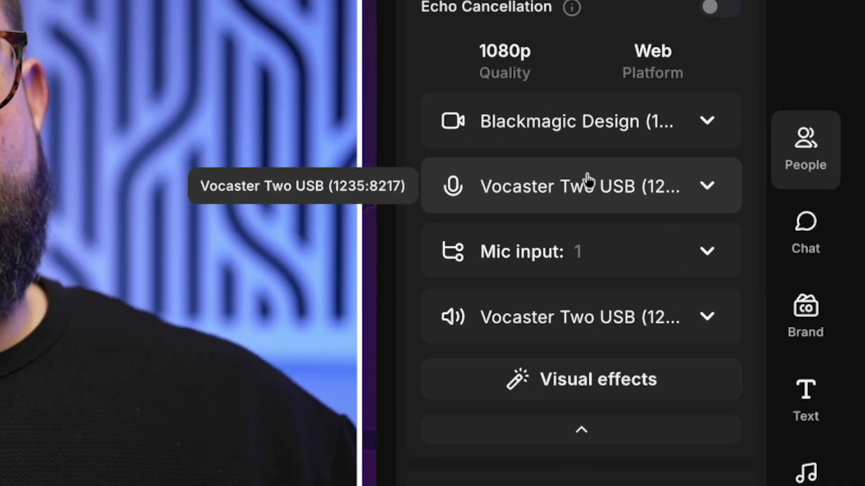
Step: Confirm the mic inputs: host on Input 1, In-Person Guest on Input 2
{"action": "mouse_move", "coordinate": [762, 222]}
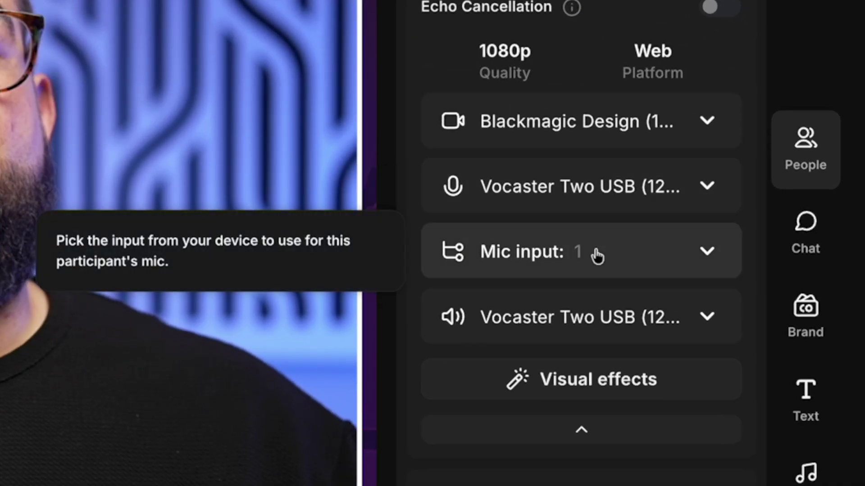
{"action": "left_click", "coordinate": [602, 207]}
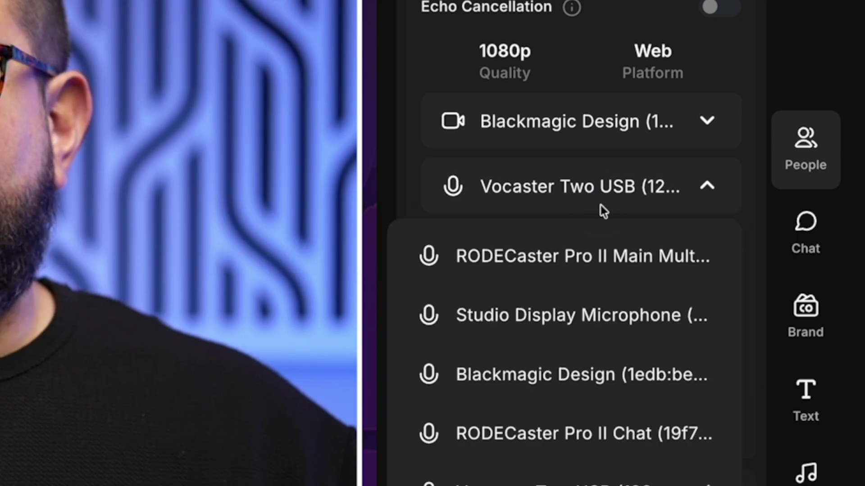
{"action": "left_click", "coordinate": [581, 481]}
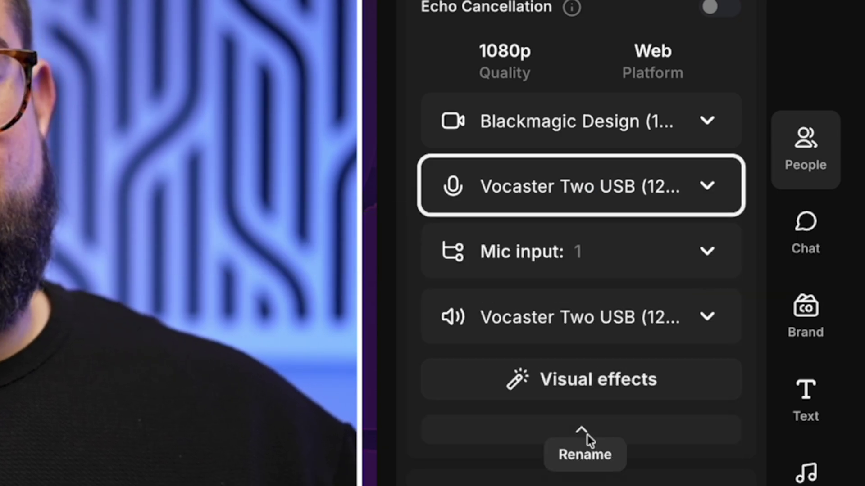
{"action": "left_click", "coordinate": [594, 275]}
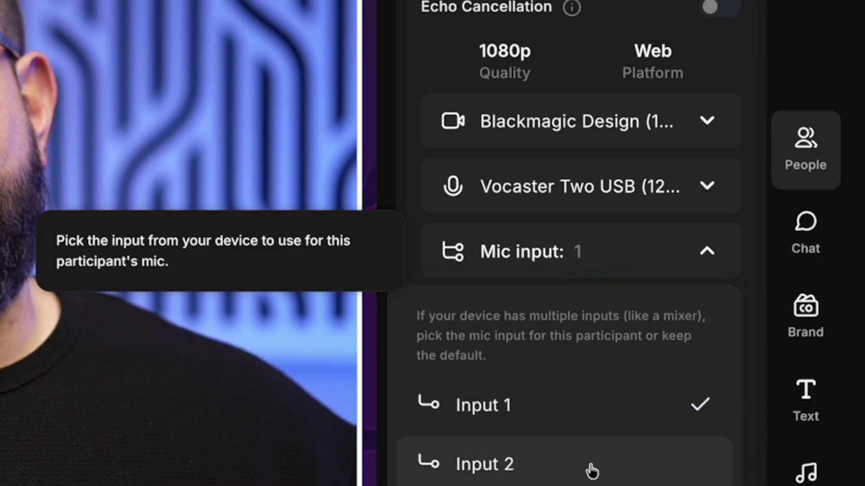
{"action": "left_click", "coordinate": [558, 258]}
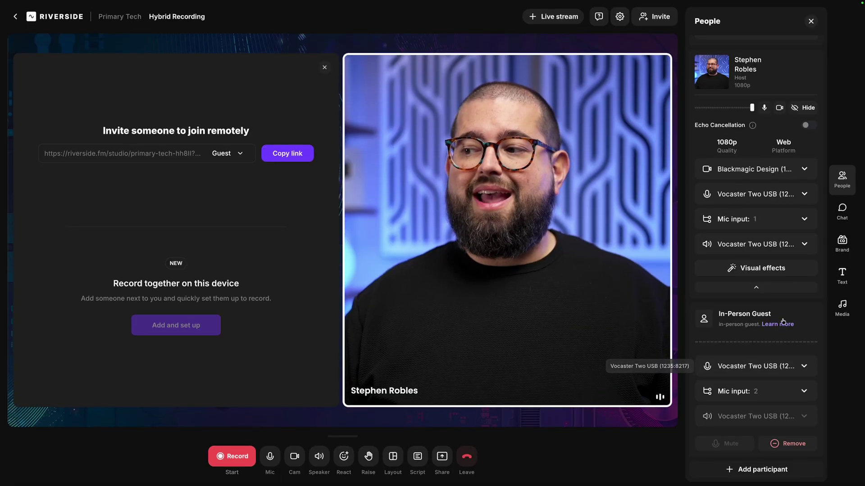
{"action": "left_click", "coordinate": [786, 394]}
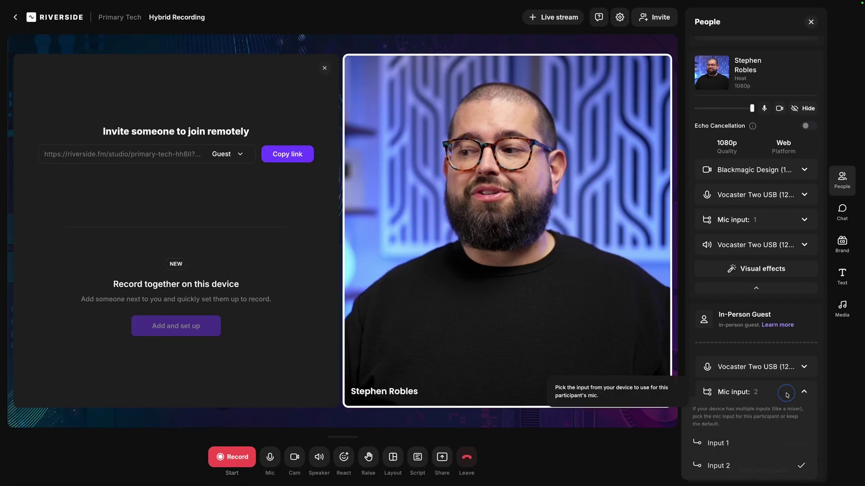
{"action": "left_click", "coordinate": [728, 468]}
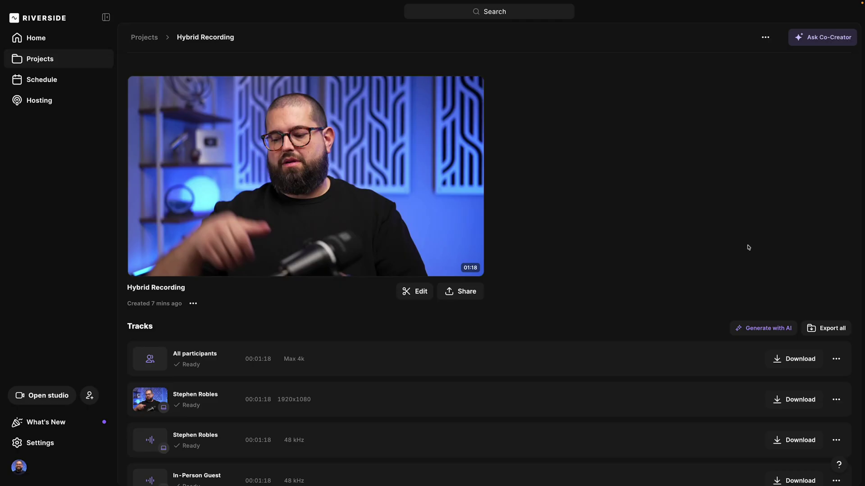
Step: Scroll the Tracks list and dismiss the track's download format options
{"action": "scroll", "coordinate": [745, 237], "scroll_direction": "down", "scroll_amount": 3}
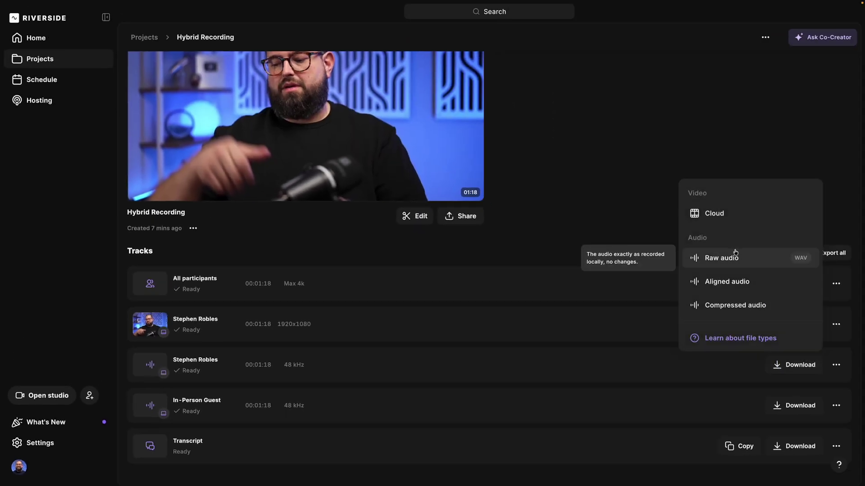
{"action": "left_click", "coordinate": [399, 372]}
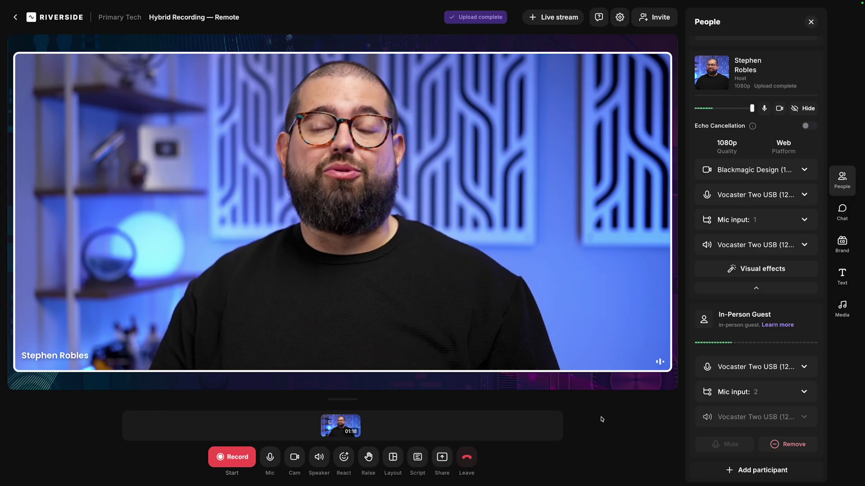
Step: Copy the remote guest invite link from the Invite people dialog
{"action": "left_click", "coordinate": [833, 187]}
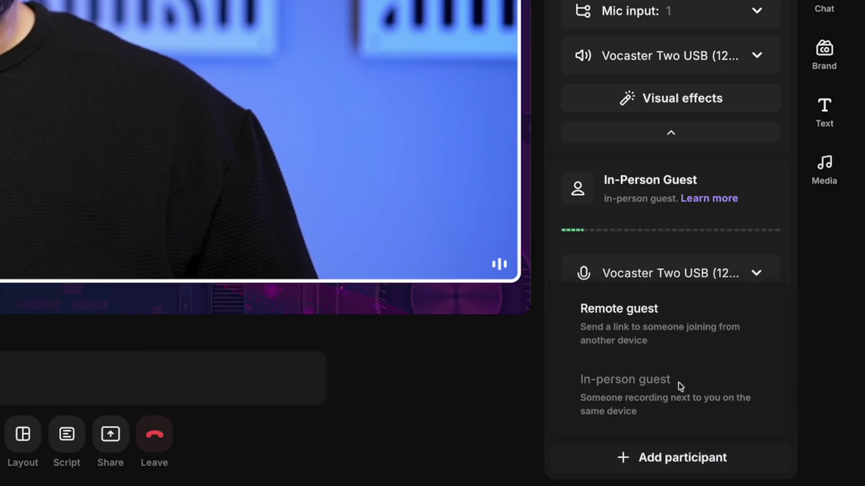
{"action": "mouse_move", "coordinate": [670, 401]}
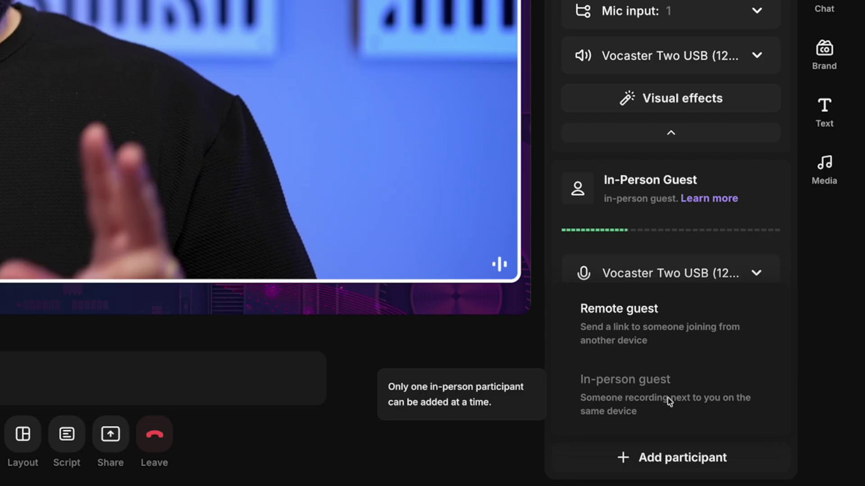
{"action": "left_click", "coordinate": [654, 324]}
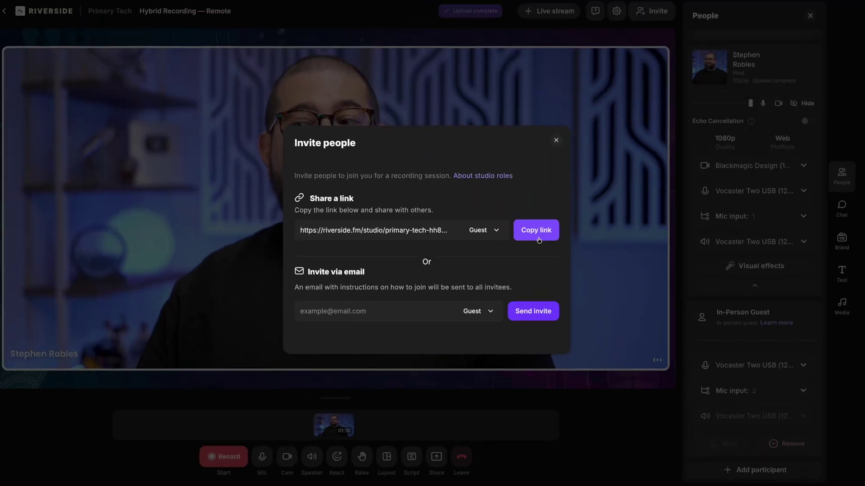
{"action": "left_click", "coordinate": [539, 240]}
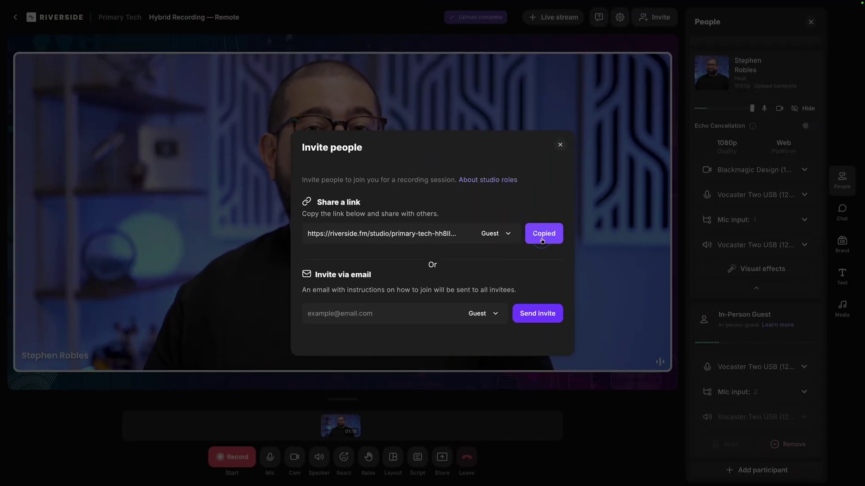
{"action": "left_click", "coordinate": [560, 144]}
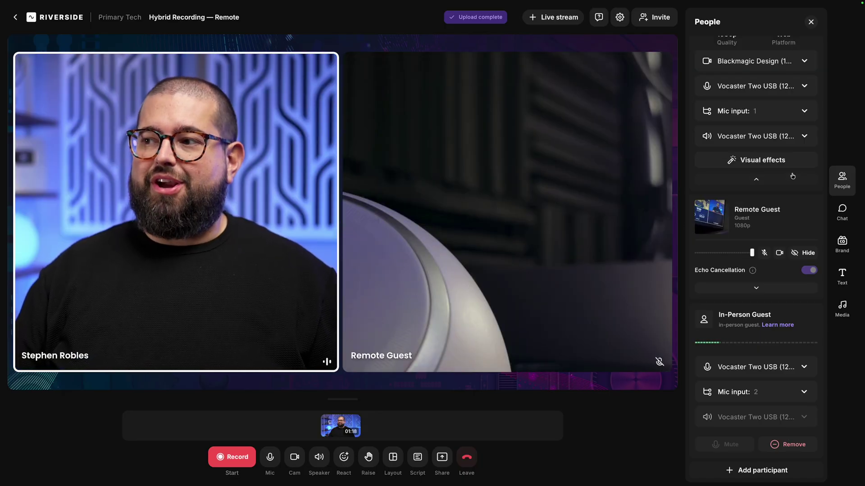
Step: Start a recording of the three-person test session, then stop it
{"action": "scroll", "coordinate": [792, 176], "scroll_direction": "up", "scroll_amount": 3}
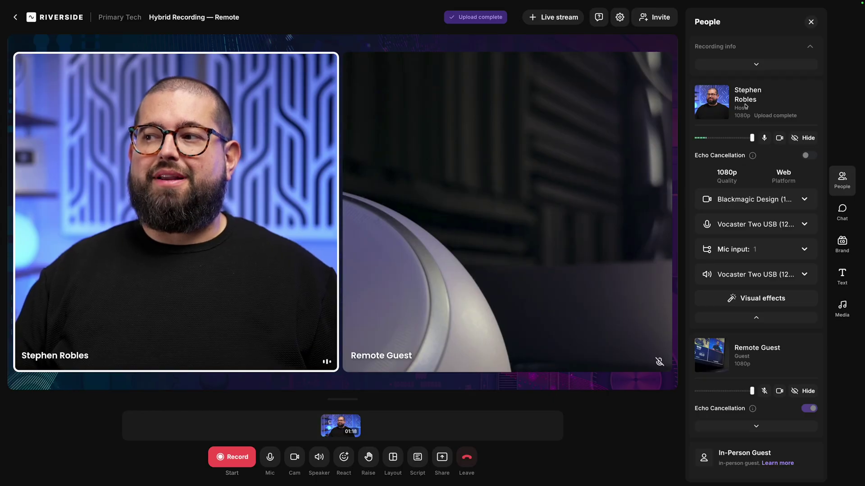
{"action": "scroll", "coordinate": [760, 107], "scroll_direction": "down", "scroll_amount": 3}
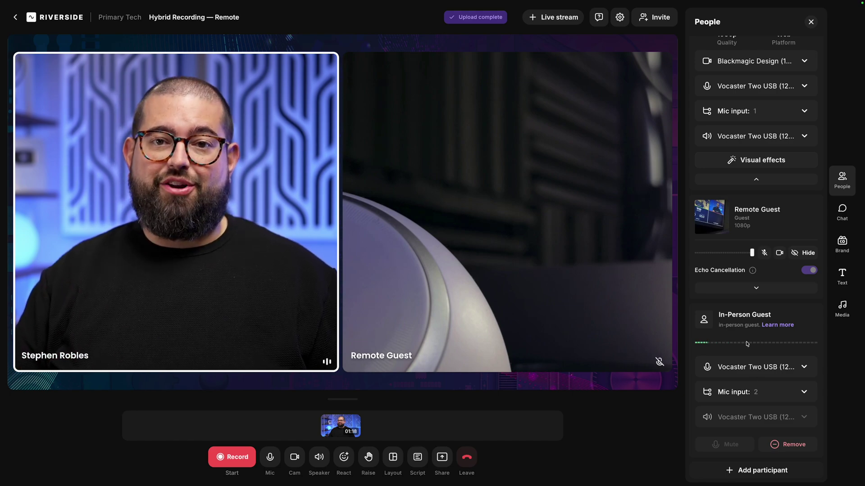
{"action": "left_click", "coordinate": [232, 457]}
{"action": "left_click", "coordinate": [211, 401]}
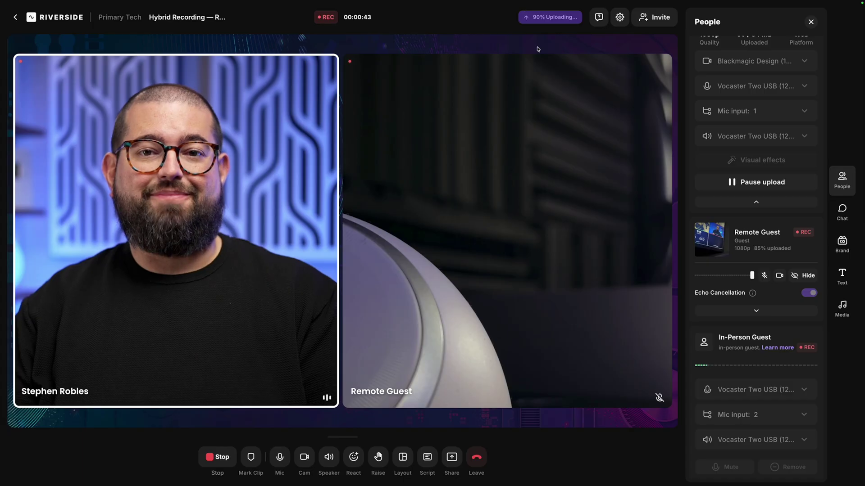
{"action": "left_click", "coordinate": [217, 457]}
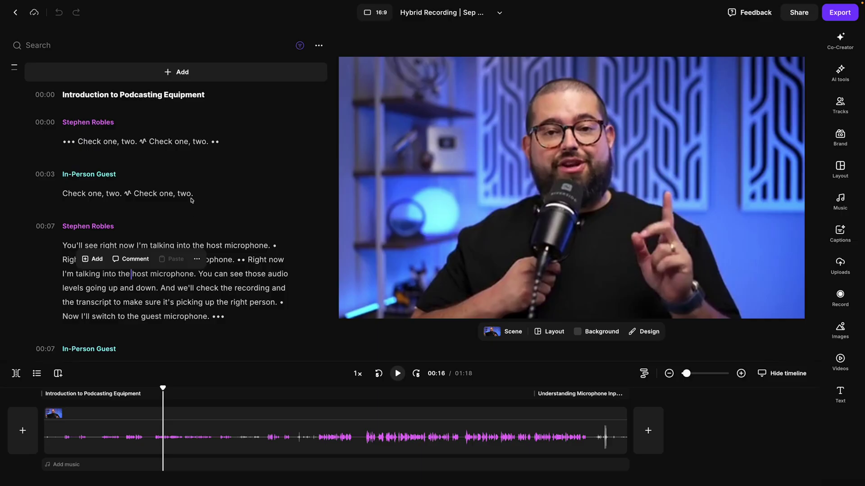
Step: Review the speaker tracks and the host track's sound and video settings
{"action": "scroll", "coordinate": [94, 141], "scroll_direction": "down", "scroll_amount": 1}
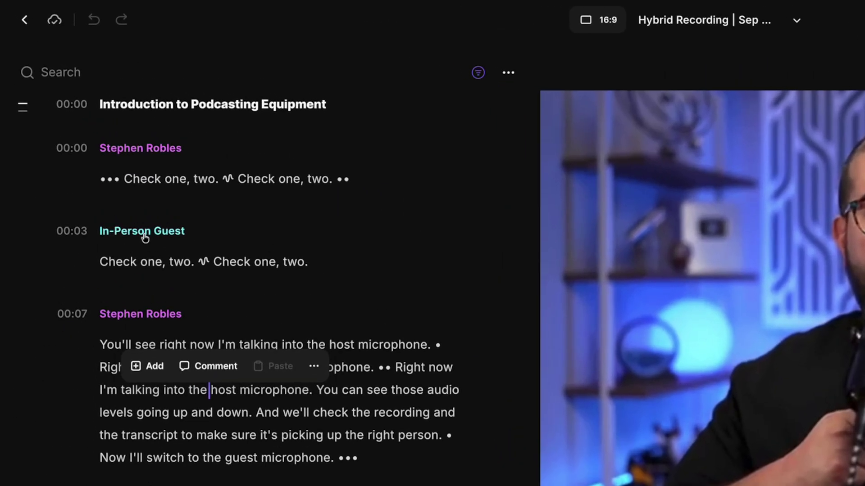
{"action": "scroll", "coordinate": [148, 236], "scroll_direction": "down", "scroll_amount": 5}
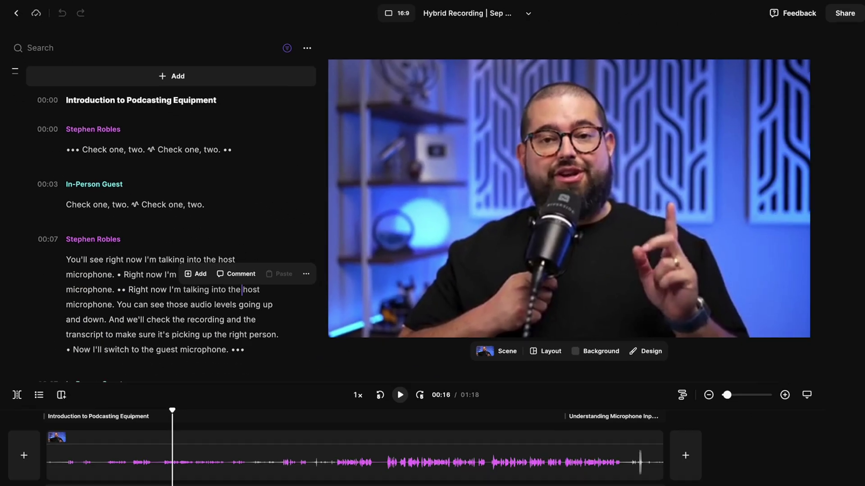
{"action": "left_click", "coordinate": [840, 104]}
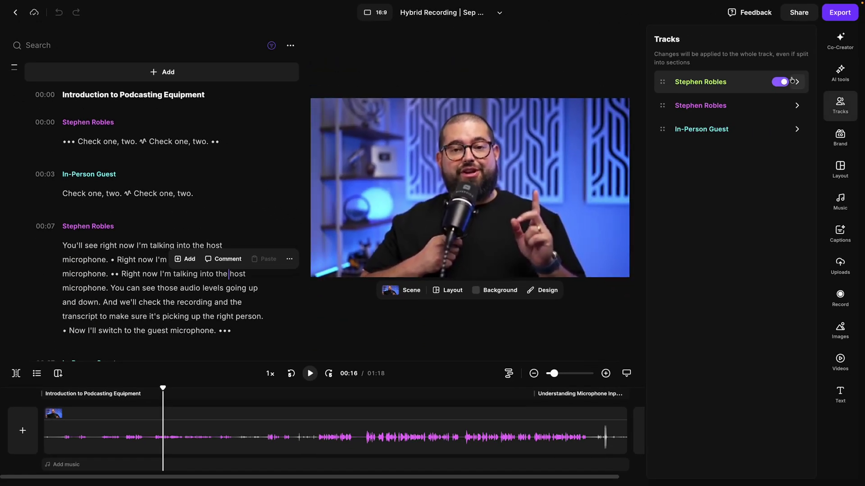
{"action": "mouse_move", "coordinate": [793, 130]}
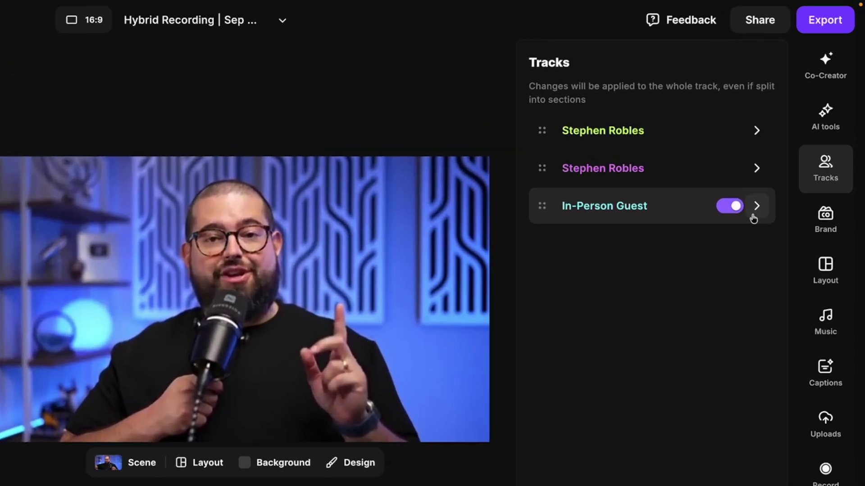
{"action": "left_click", "coordinate": [753, 219]}
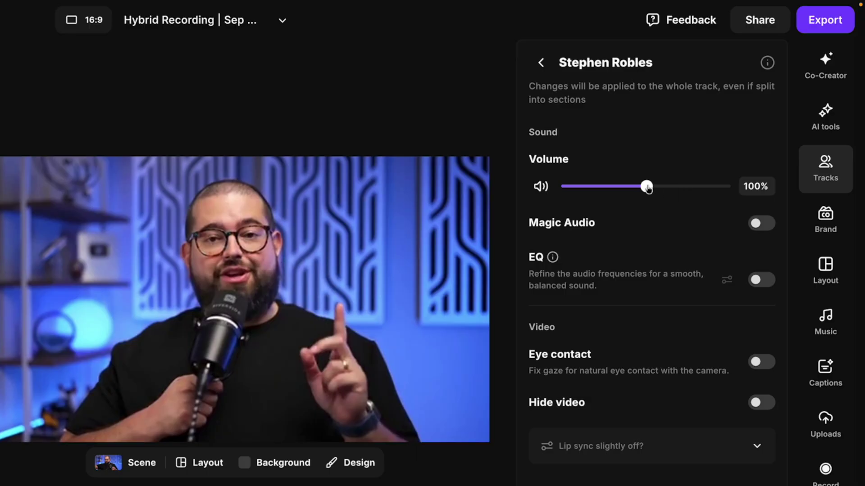
{"action": "left_click", "coordinate": [536, 64]}
Step: Apply Remove pauses, Remove filler words and Smart Mute from AI tools
{"action": "left_click", "coordinate": [818, 129]}
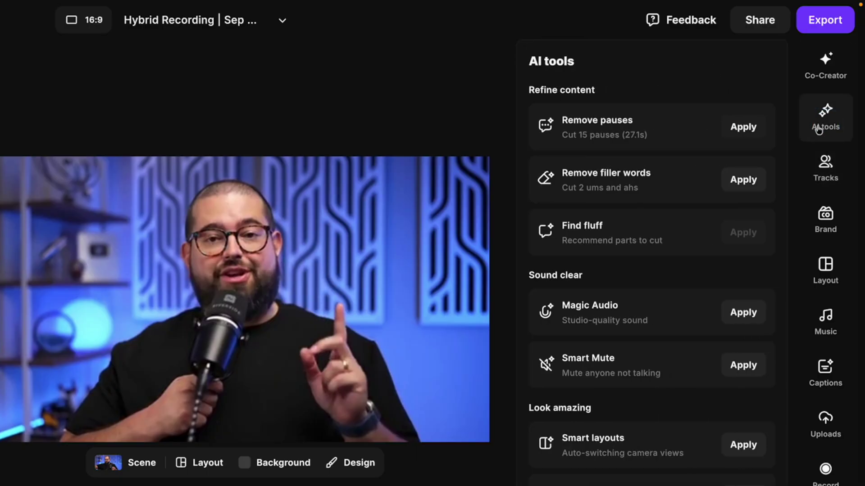
{"action": "left_click", "coordinate": [739, 132]}
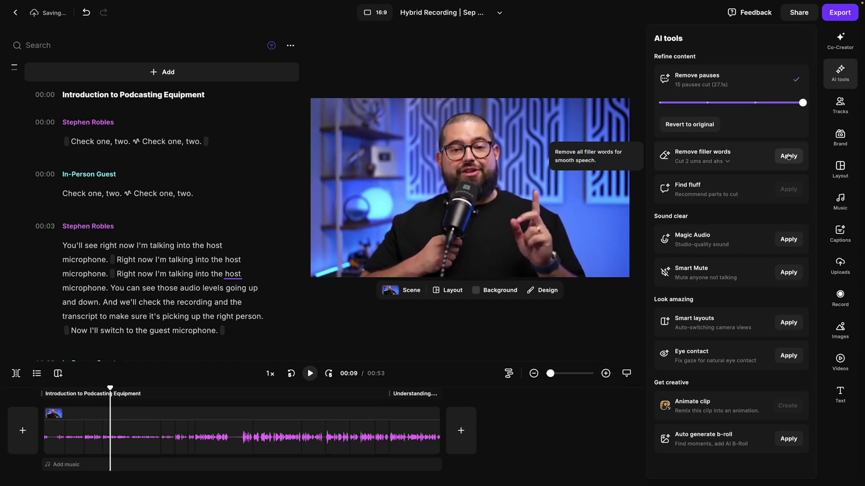
{"action": "left_click", "coordinate": [743, 179]}
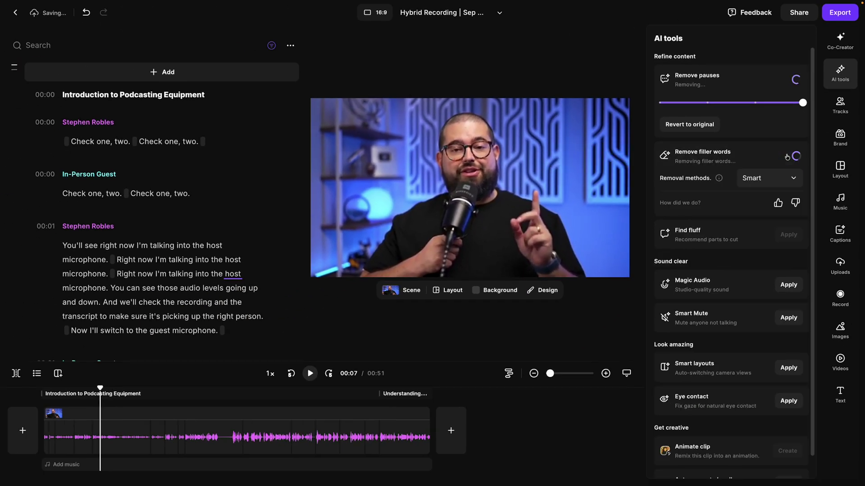
{"action": "scroll", "coordinate": [729, 291], "scroll_direction": "down", "scroll_amount": 1}
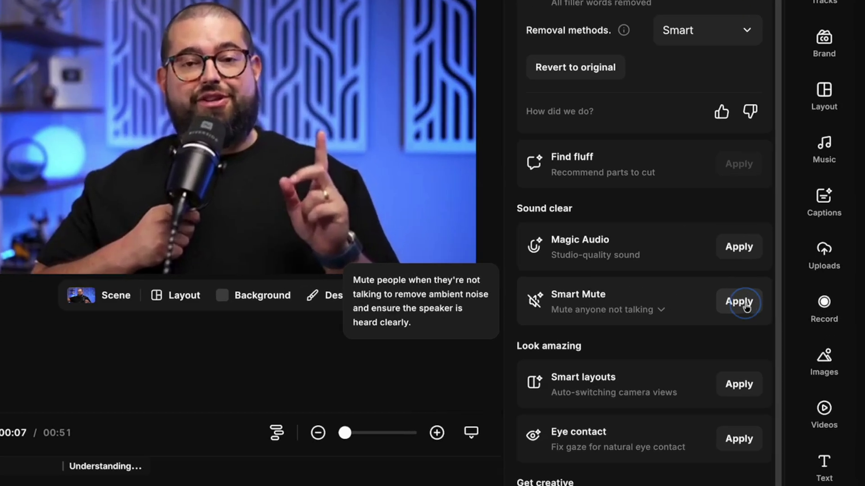
{"action": "left_click", "coordinate": [792, 295]}
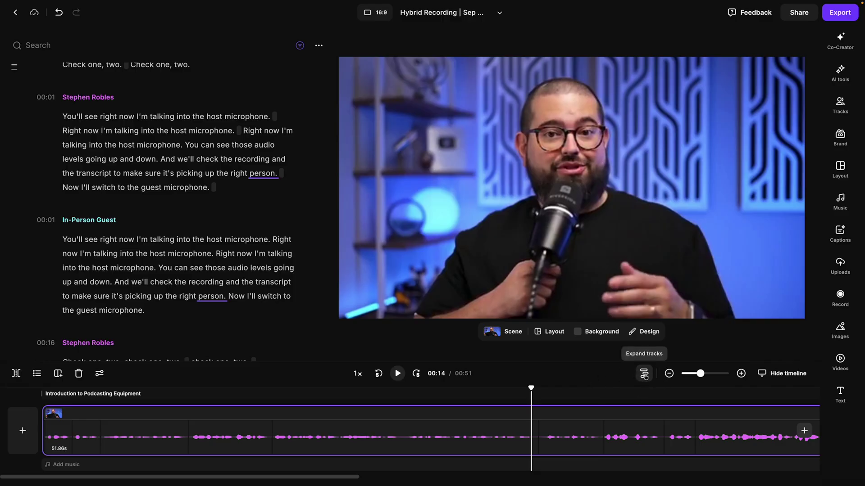
Step: Have Co-Creator run the Quick edits suggestion 'Make ready to share'
{"action": "left_click", "coordinate": [839, 44]}
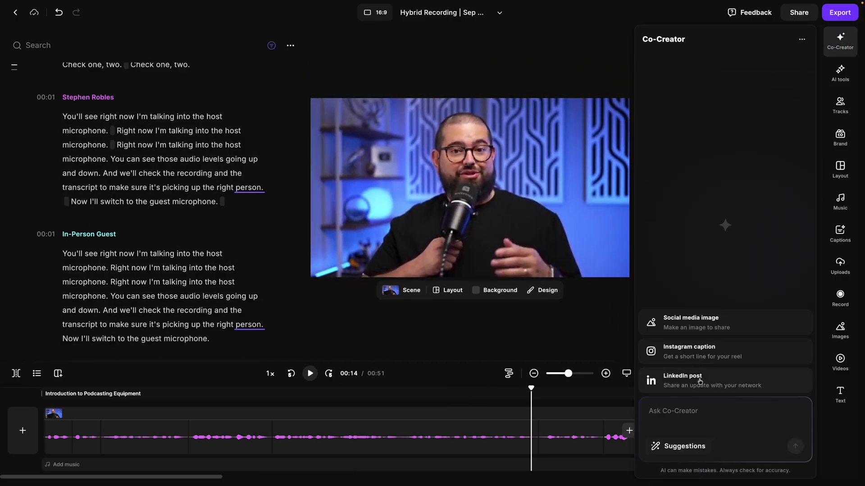
{"action": "left_click", "coordinate": [701, 445]}
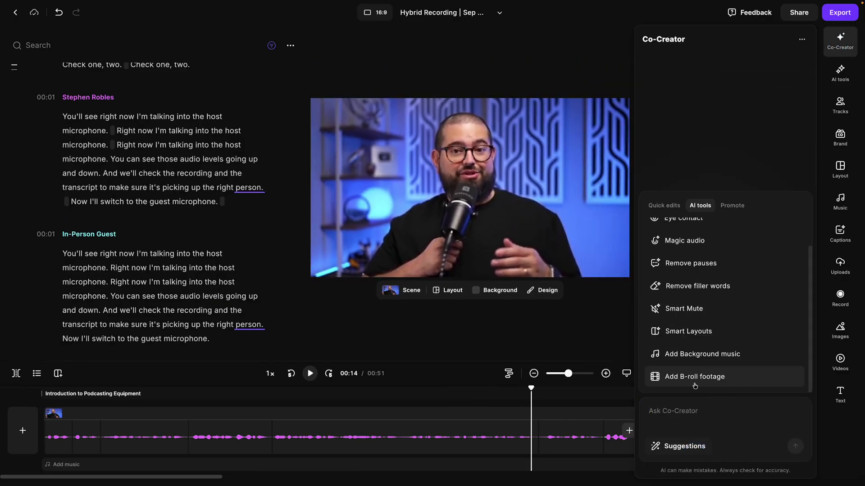
{"action": "scroll", "coordinate": [695, 378], "scroll_direction": "up", "scroll_amount": 2}
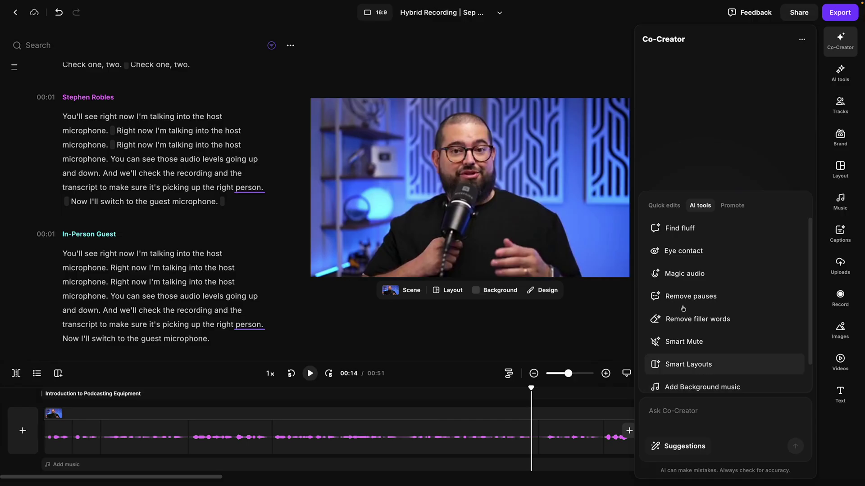
{"action": "left_click", "coordinate": [658, 208]}
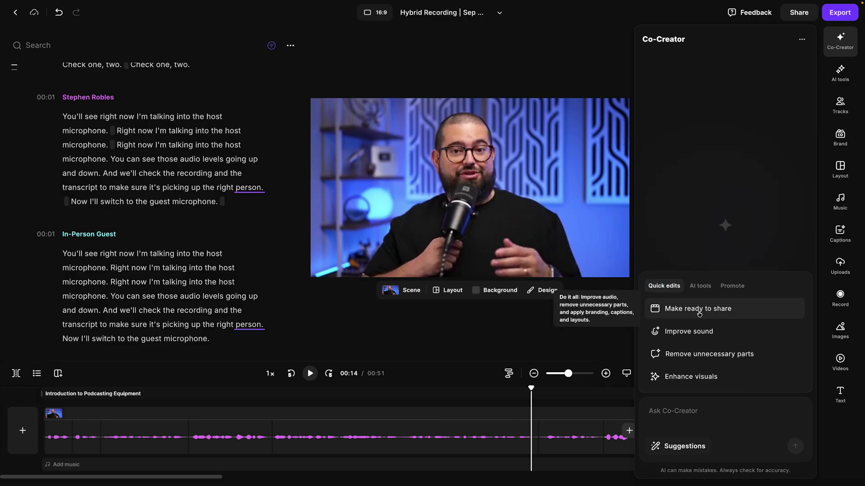
{"action": "left_click", "coordinate": [700, 314]}
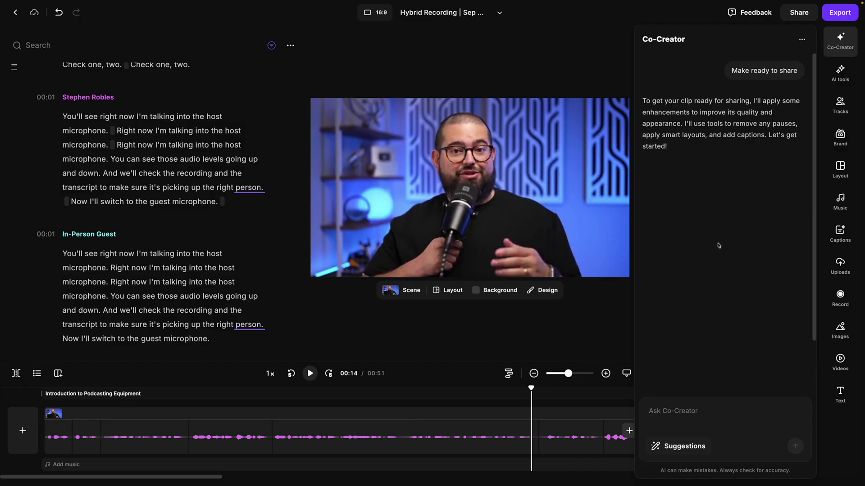
Step: Set the export video quality to 2160p 4K
{"action": "left_click", "coordinate": [840, 12]}
{"action": "left_click", "coordinate": [815, 102]}
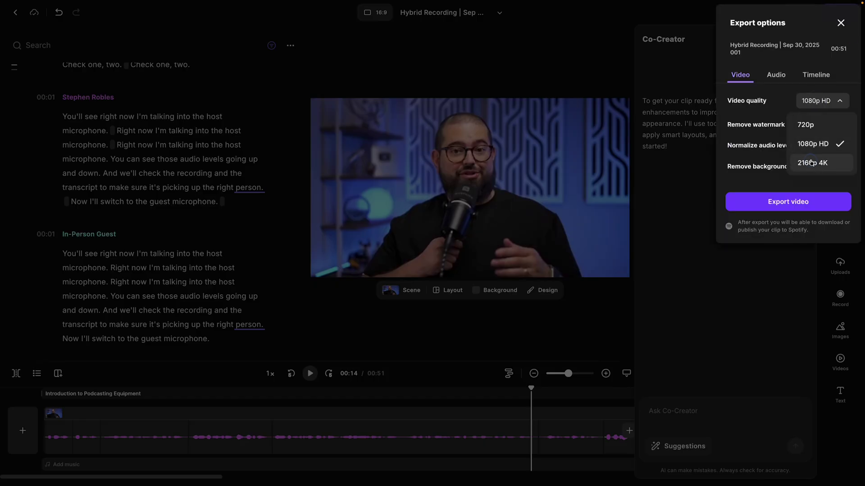
{"action": "left_click", "coordinate": [811, 158]}
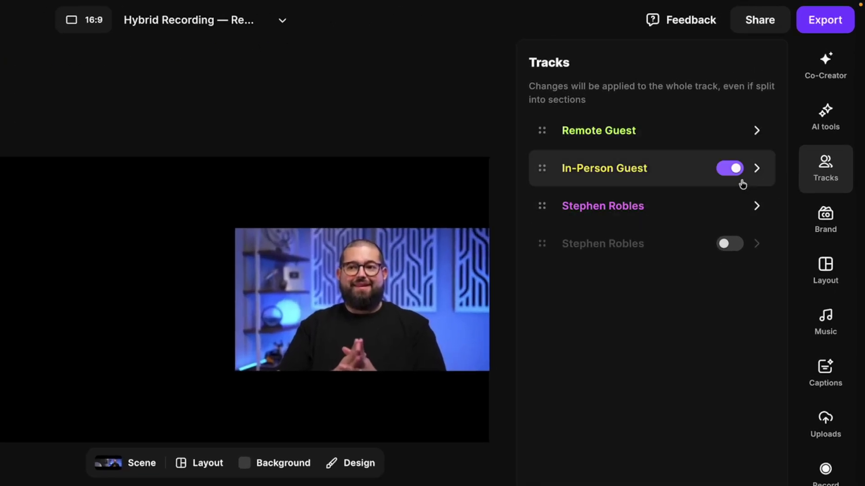
Step: Move the host track to the top and remove pauses and filler words
{"action": "left_click_drag", "start_coordinate": [545, 198], "coordinate": [542, 120]}
{"action": "left_click", "coordinate": [825, 115]}
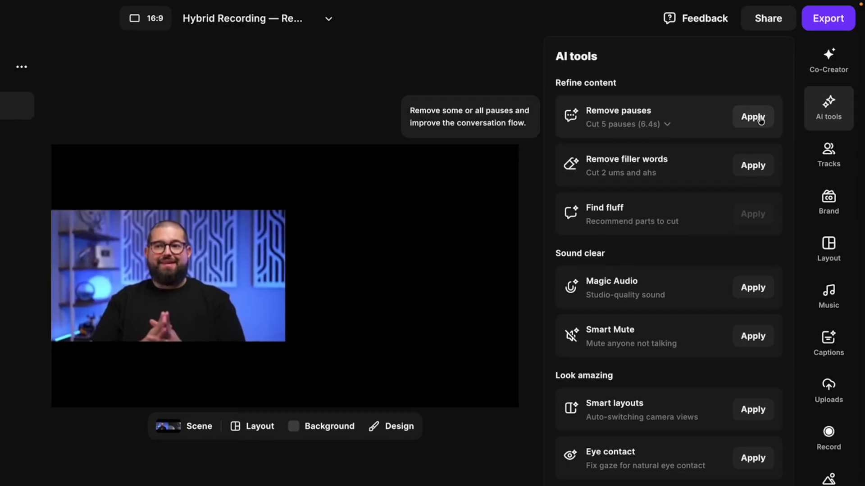
{"action": "left_click", "coordinate": [743, 126]}
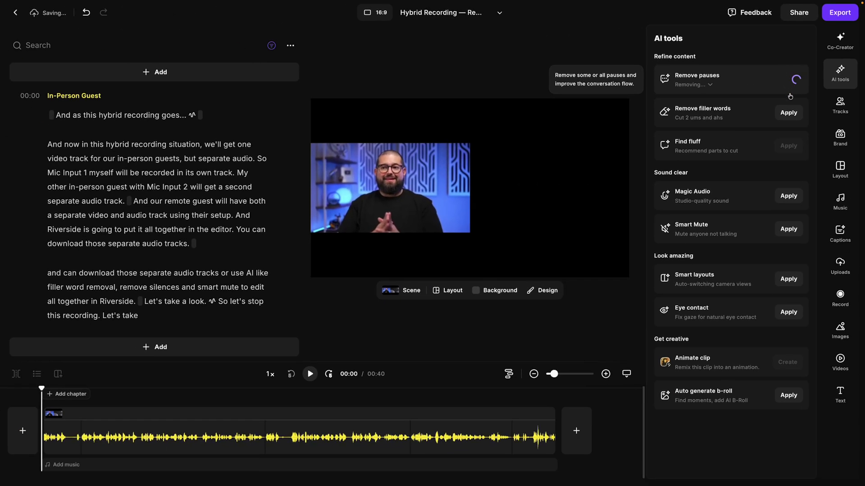
{"action": "left_click", "coordinate": [743, 179]}
Step: Apply the brand design to the video and dismiss the layouts popup
{"action": "left_click", "coordinate": [837, 140]}
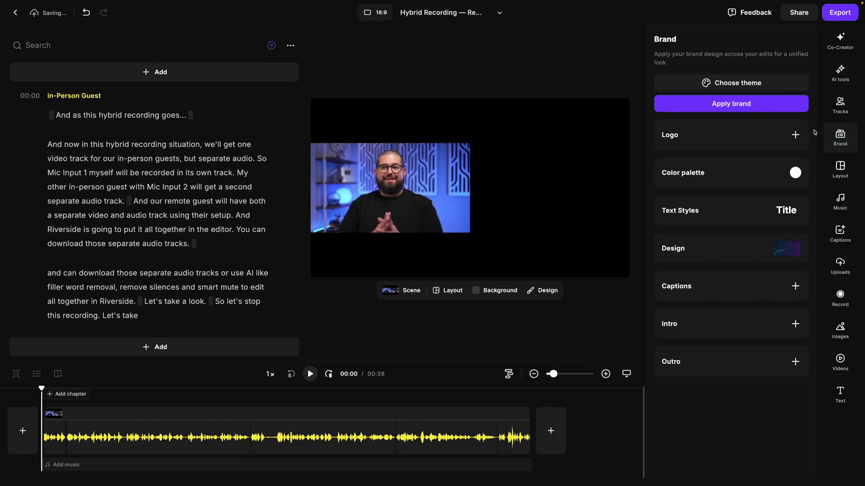
{"action": "left_click", "coordinate": [771, 113]}
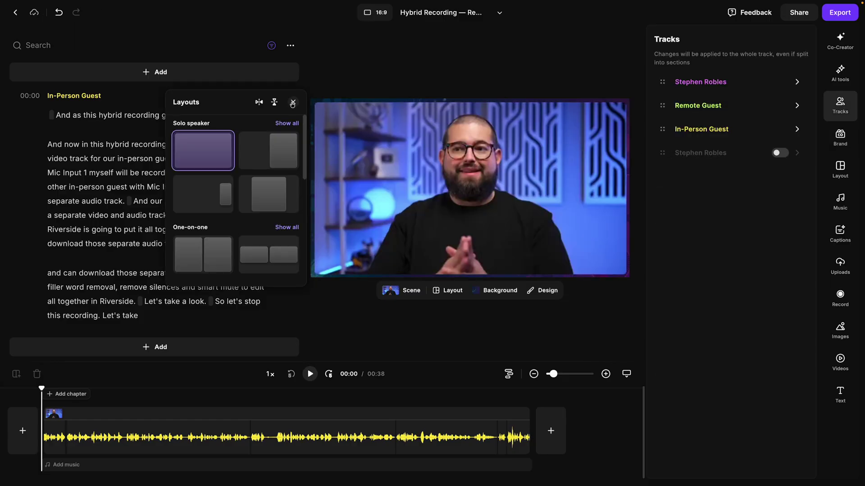
{"action": "left_click", "coordinate": [293, 103]}
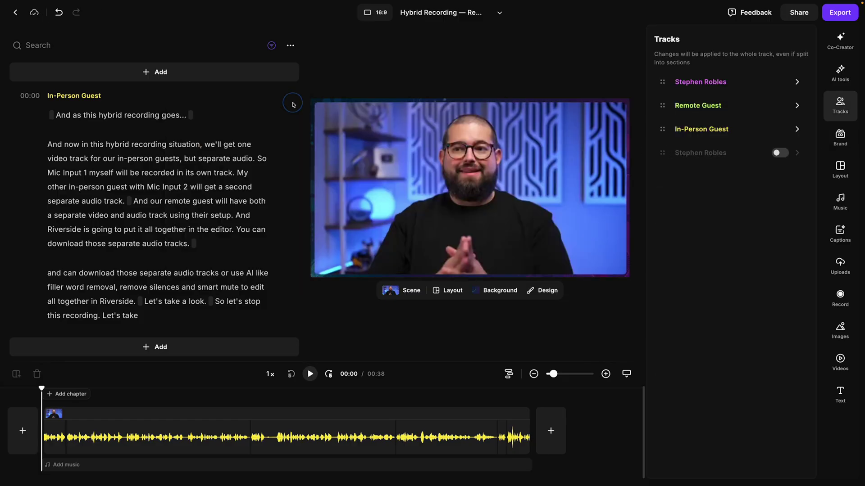